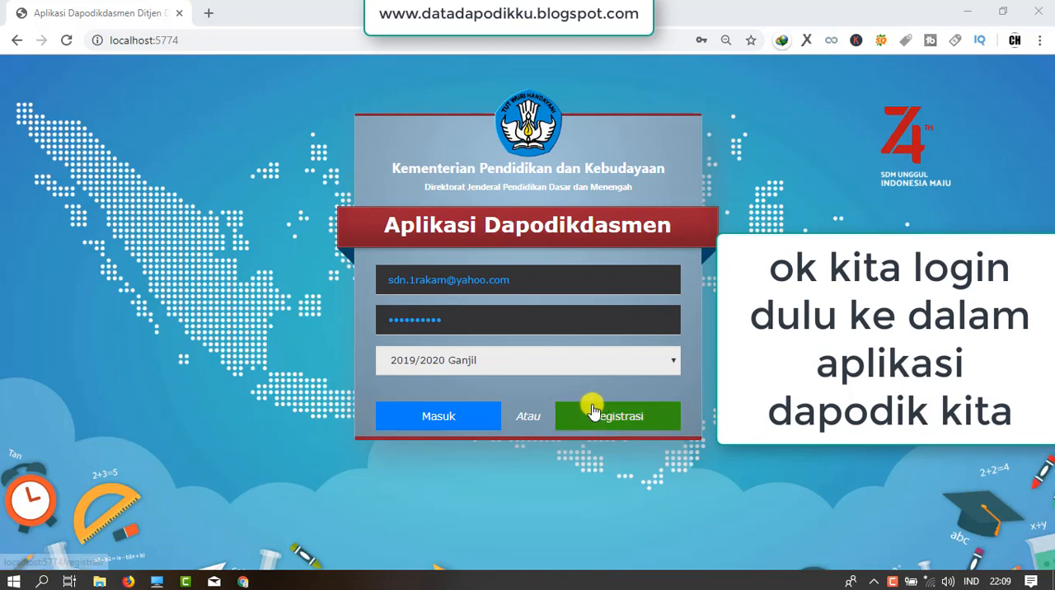
Log in for the 2019/2020 Ganjil semester with the filled-in credentials, dismiss the server notice, and open the GTK teacher (Guru) list.
click(457, 418)
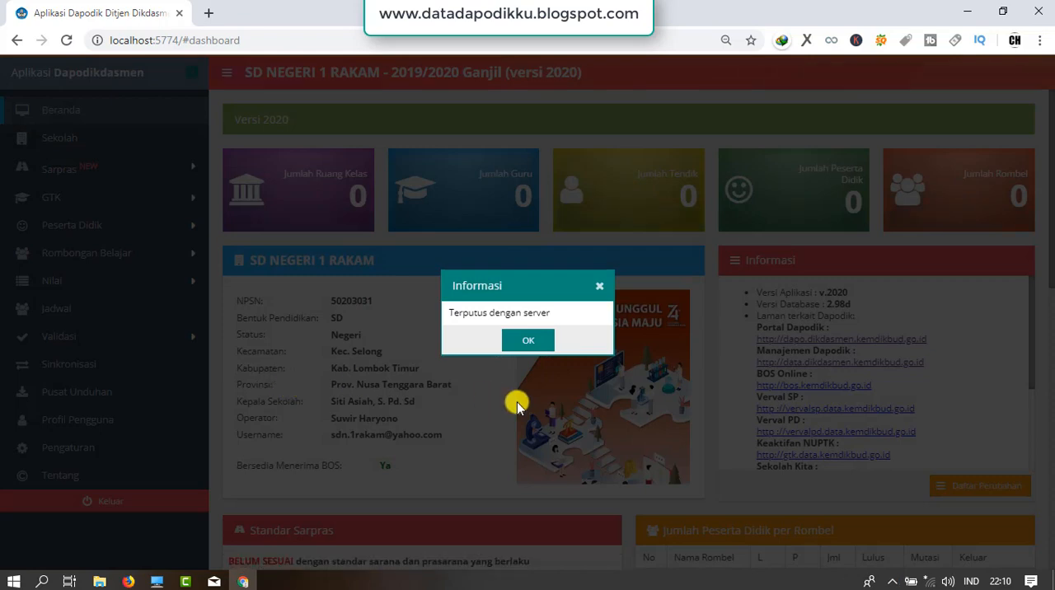
click(540, 342)
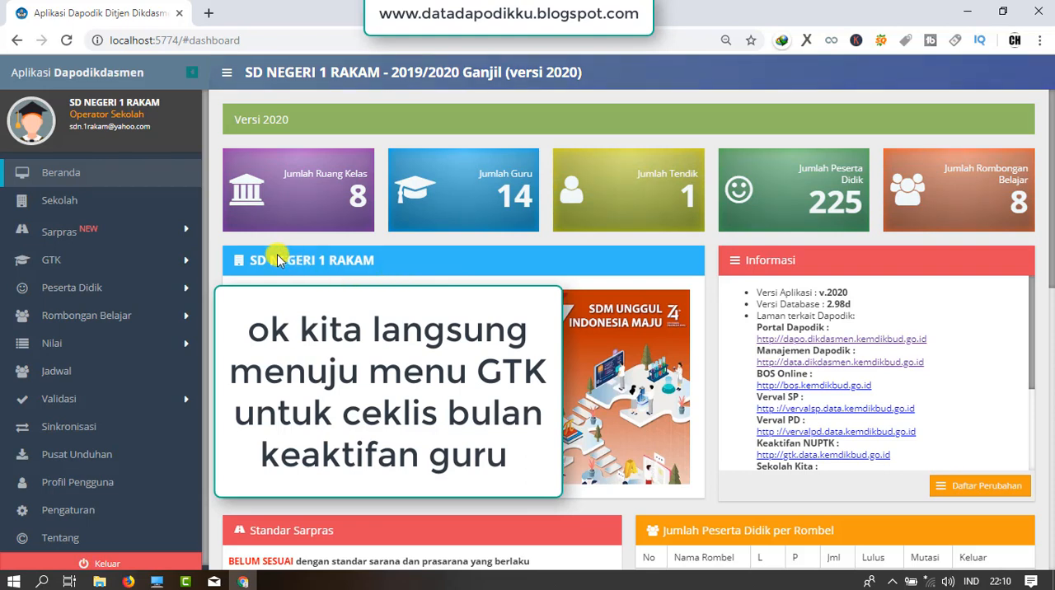
click(174, 264)
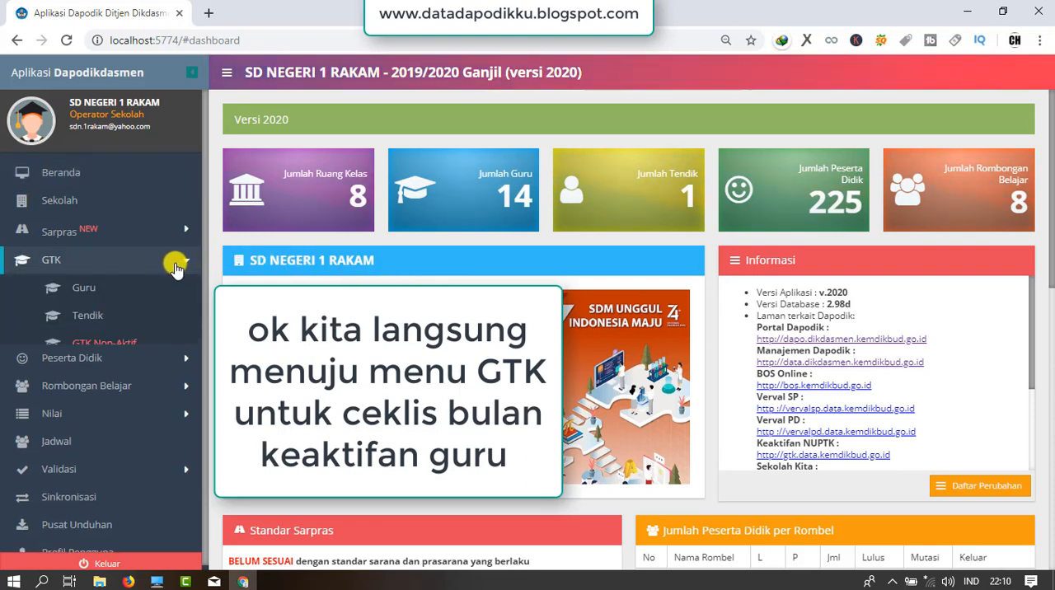
click(119, 292)
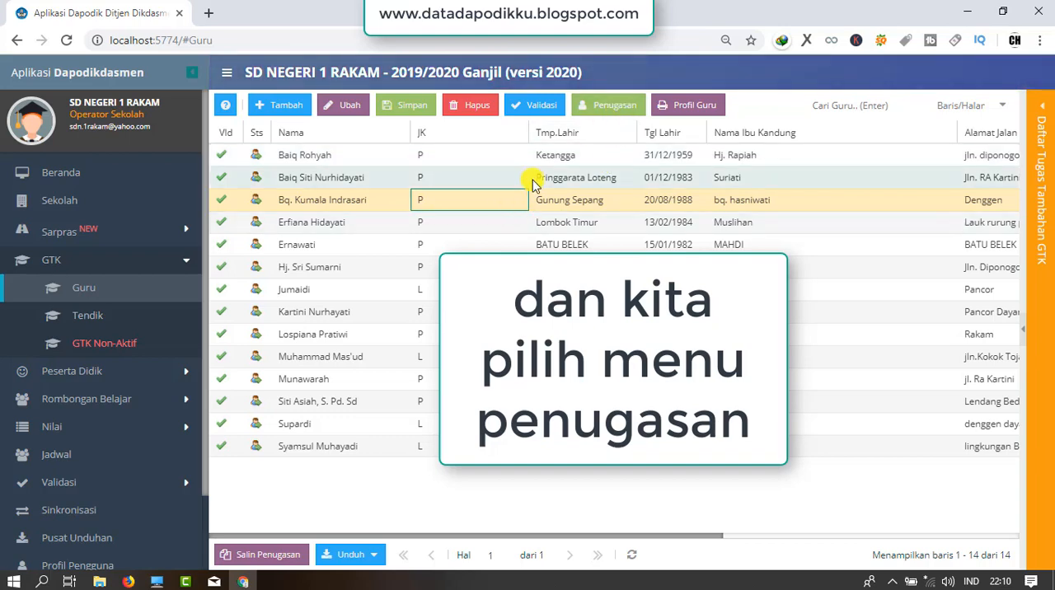
In the assignment (Penugasan) of the selected teacher in the third row, mark all Keaktifan PTK months from Jul to Jun, then save and close.
click(590, 107)
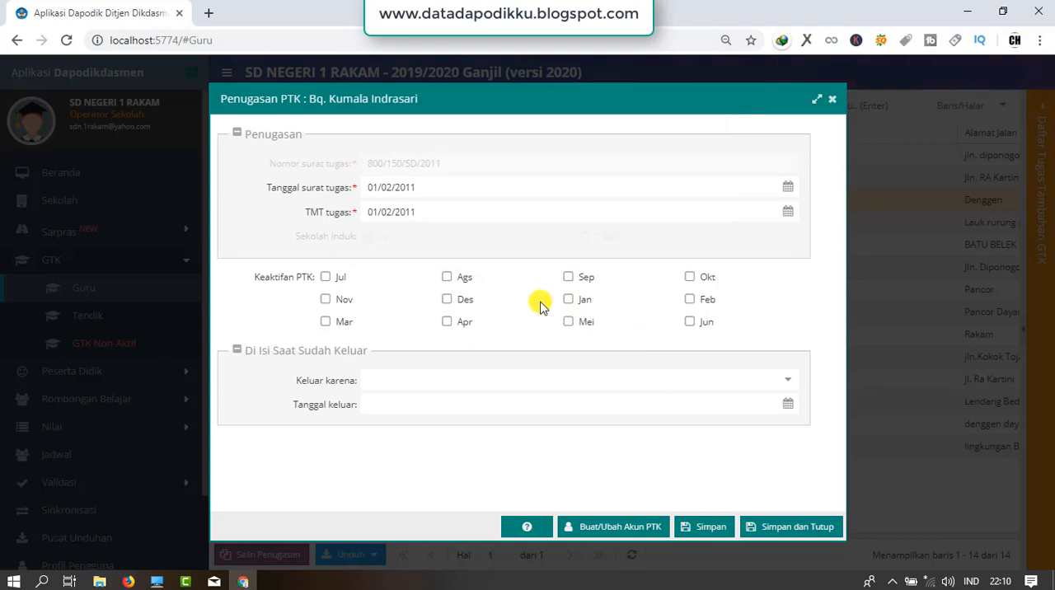
click(326, 278)
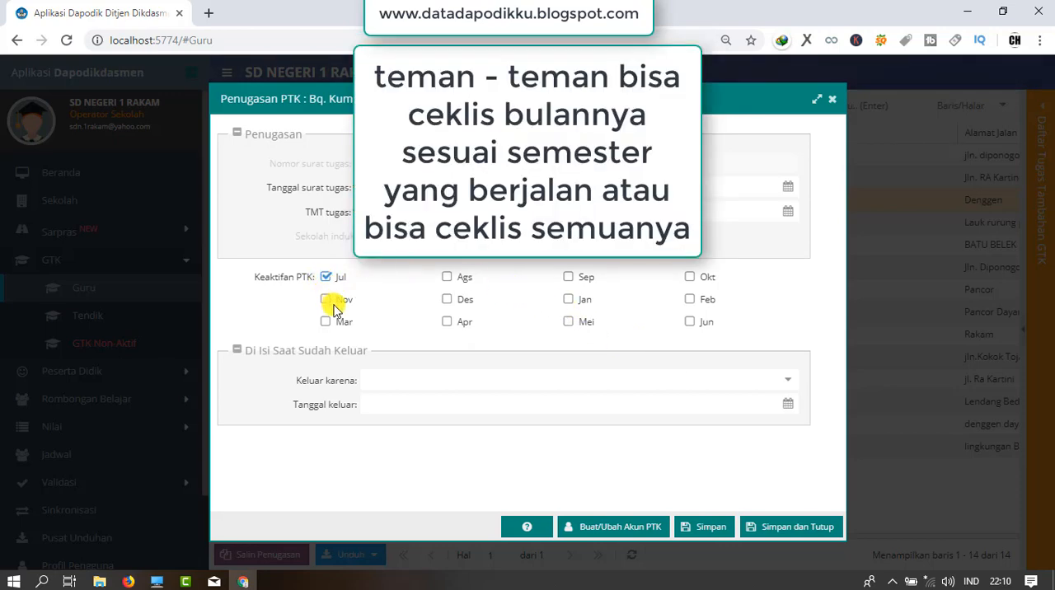
click(446, 279)
click(568, 278)
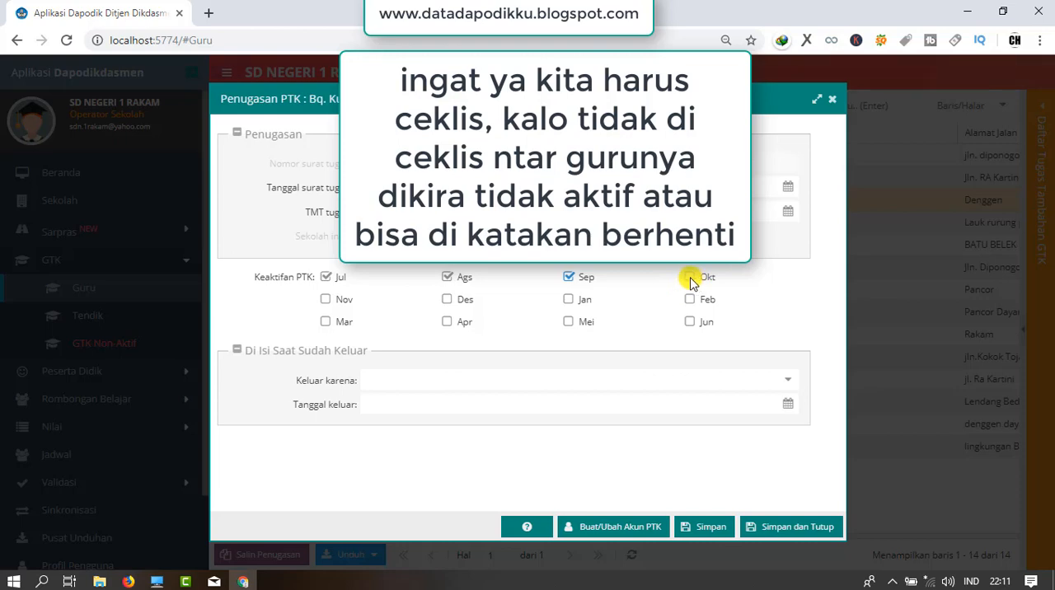
click(691, 279)
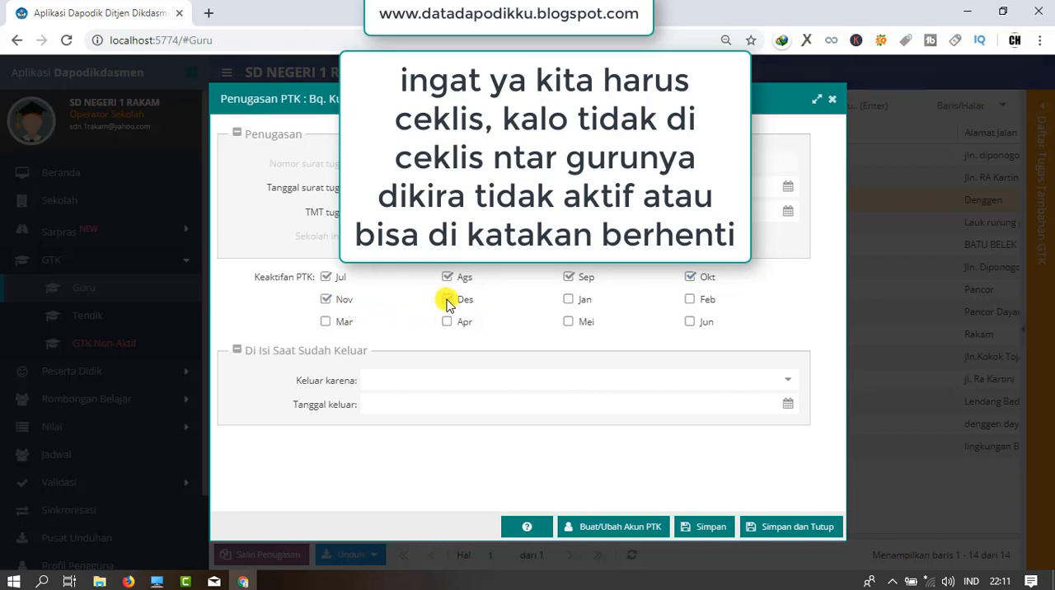
click(446, 302)
click(330, 323)
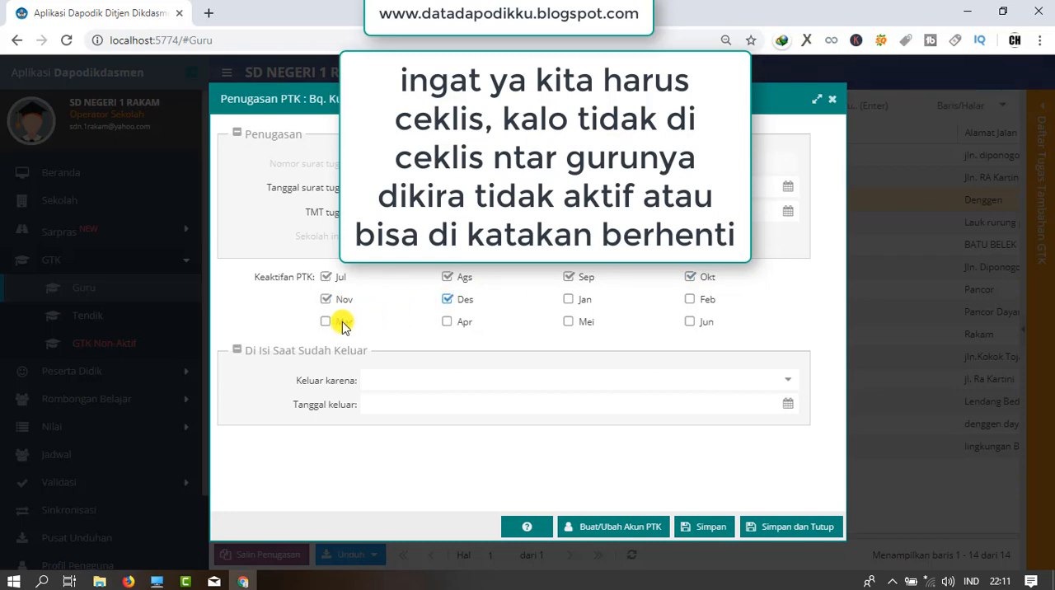
click(466, 323)
click(576, 322)
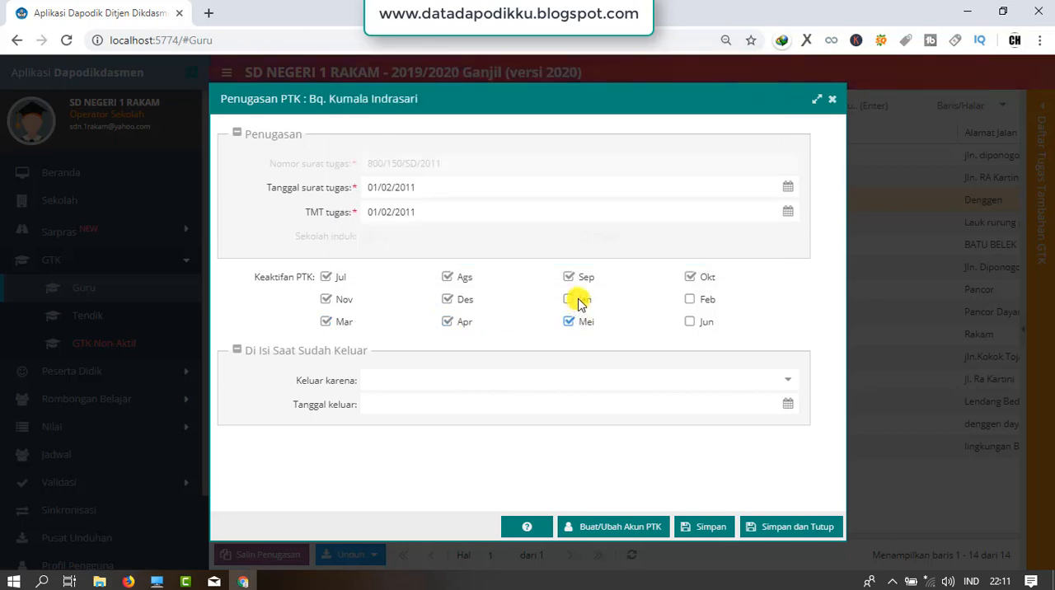
click(578, 301)
click(695, 303)
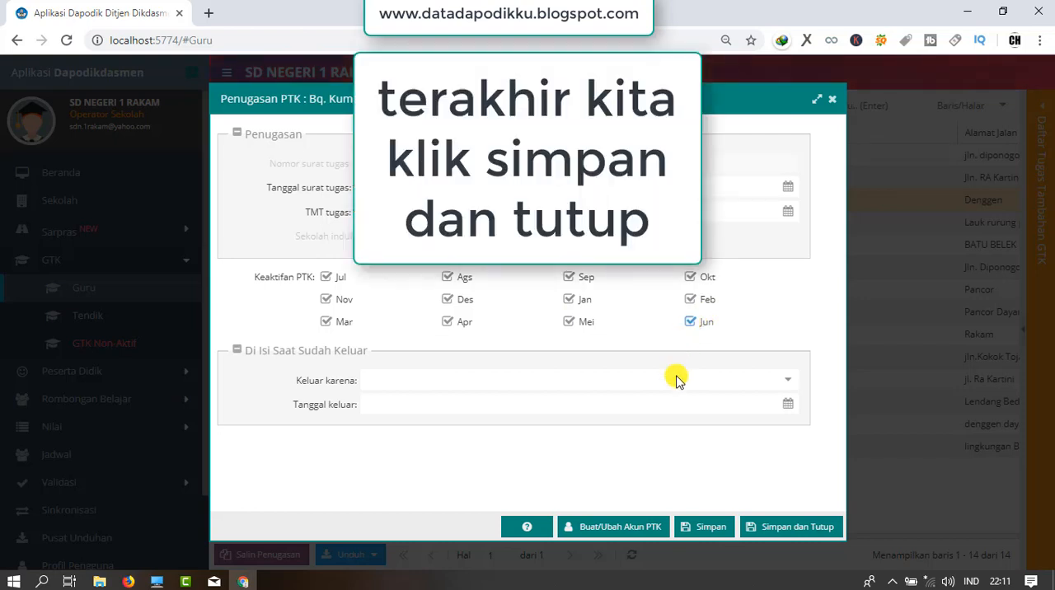
click(772, 533)
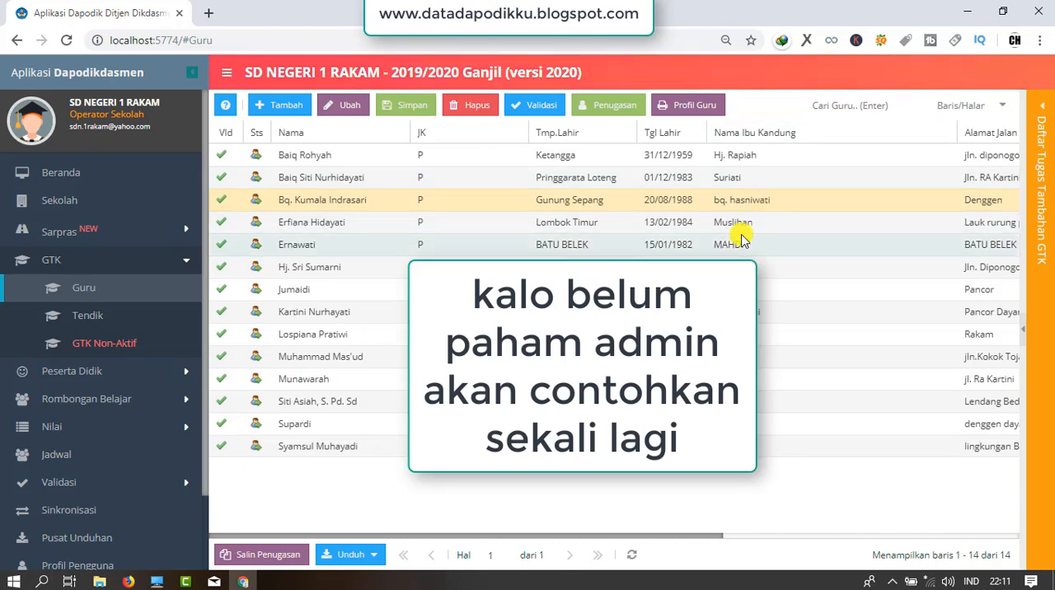
For the first teacher in the list, mark all twelve Keaktifan PTK months in the assignment (Penugasan) form, then save and close it.
click(695, 157)
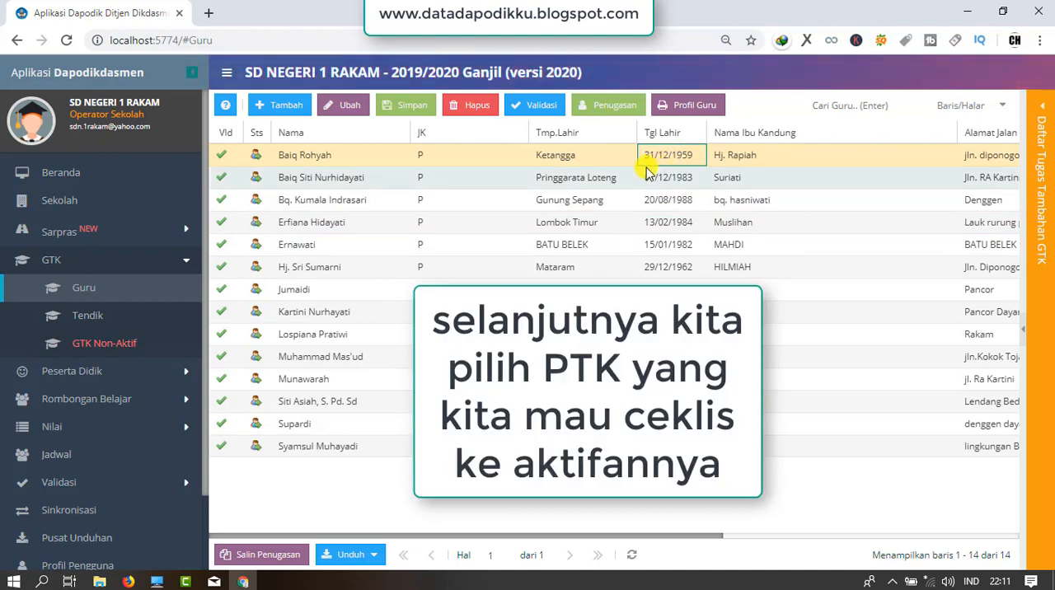
click(614, 105)
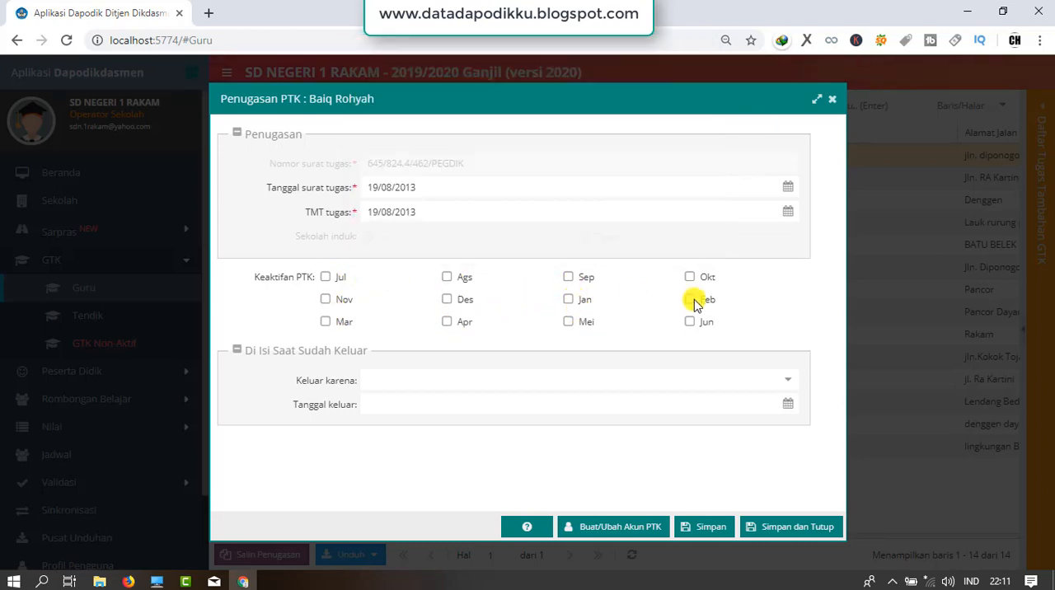
click(338, 301)
click(342, 323)
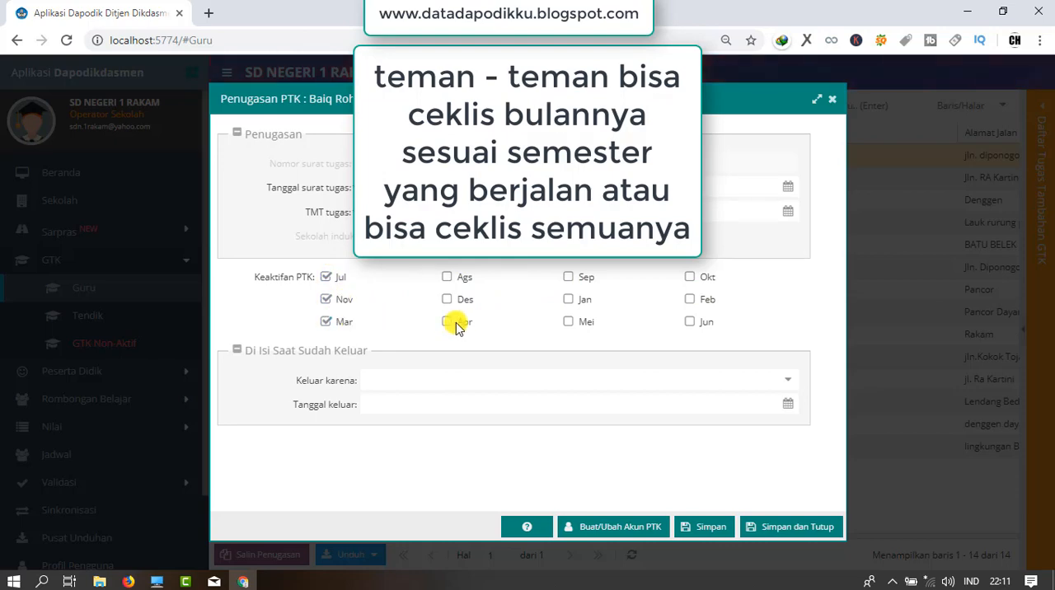
click(456, 324)
click(455, 301)
click(458, 279)
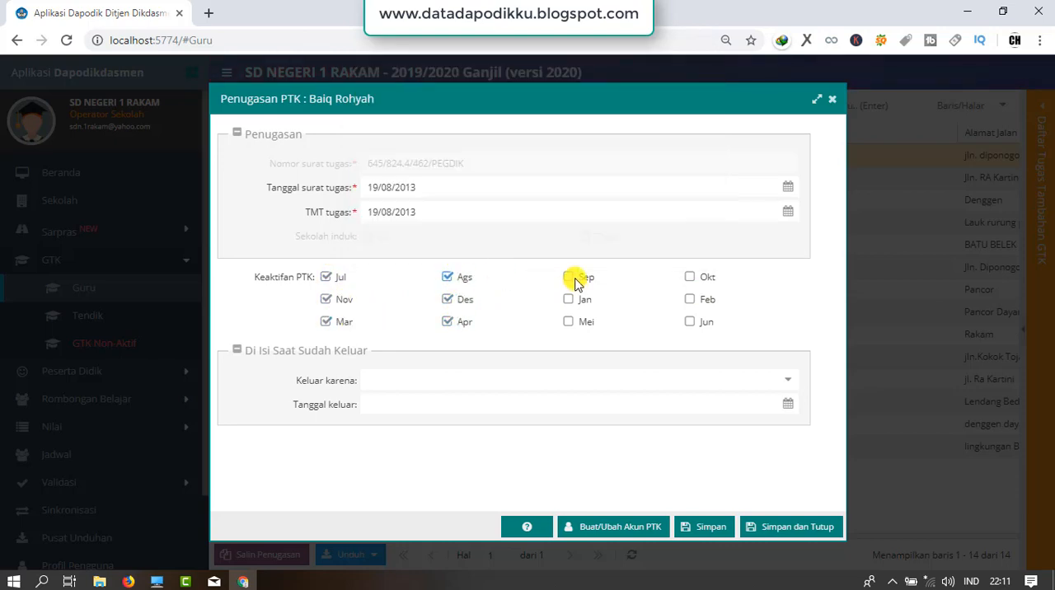
click(575, 281)
click(577, 298)
click(572, 320)
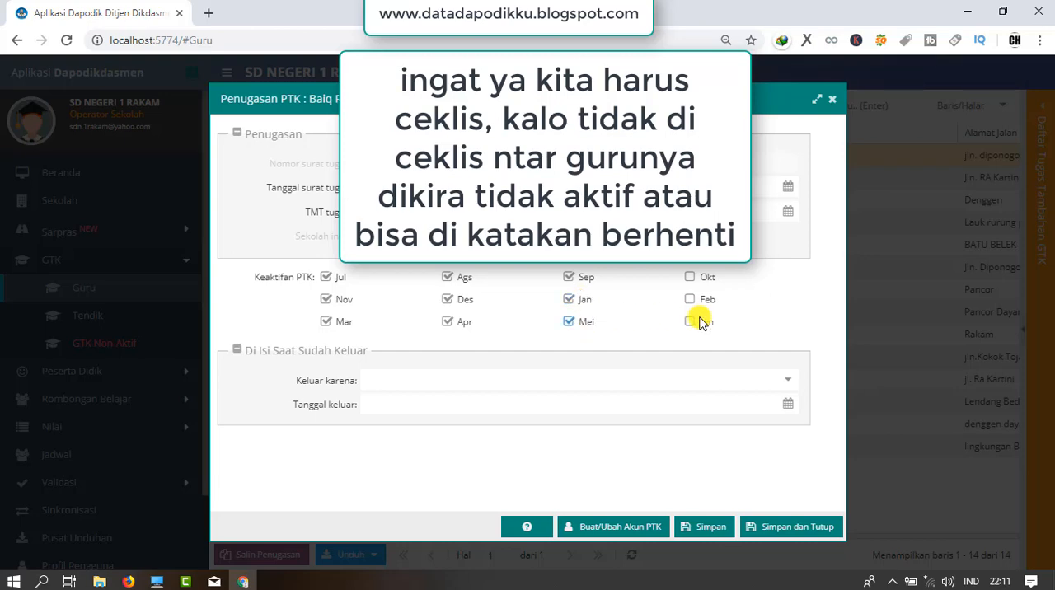
click(699, 323)
click(696, 300)
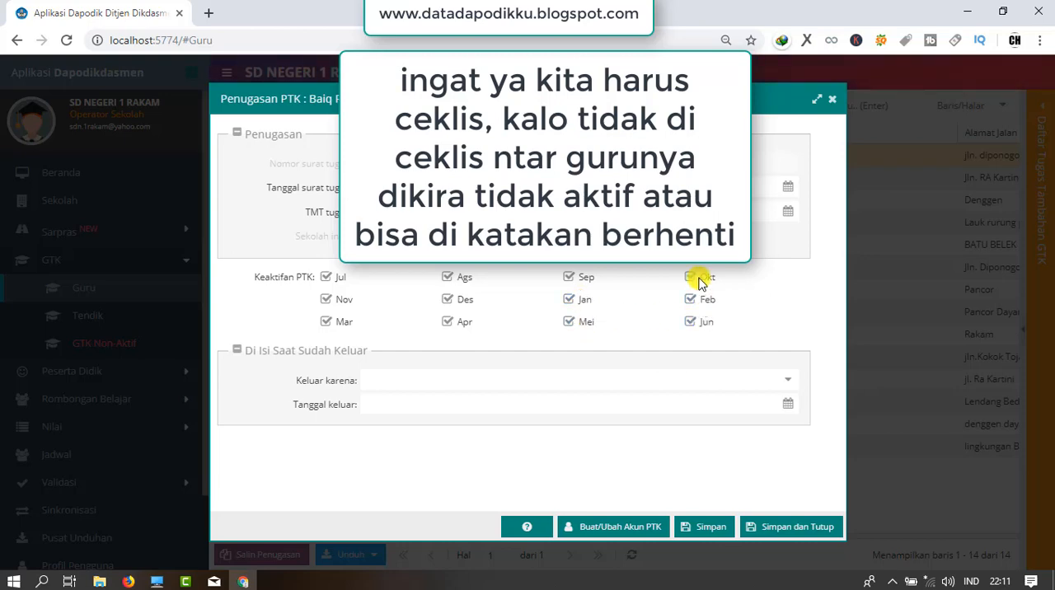
click(699, 280)
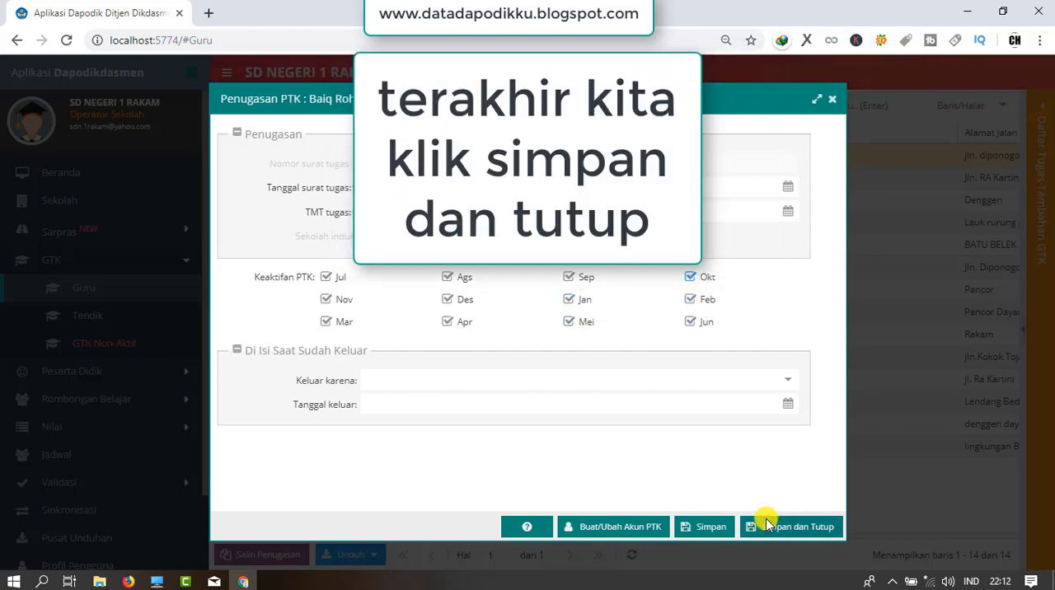
click(805, 527)
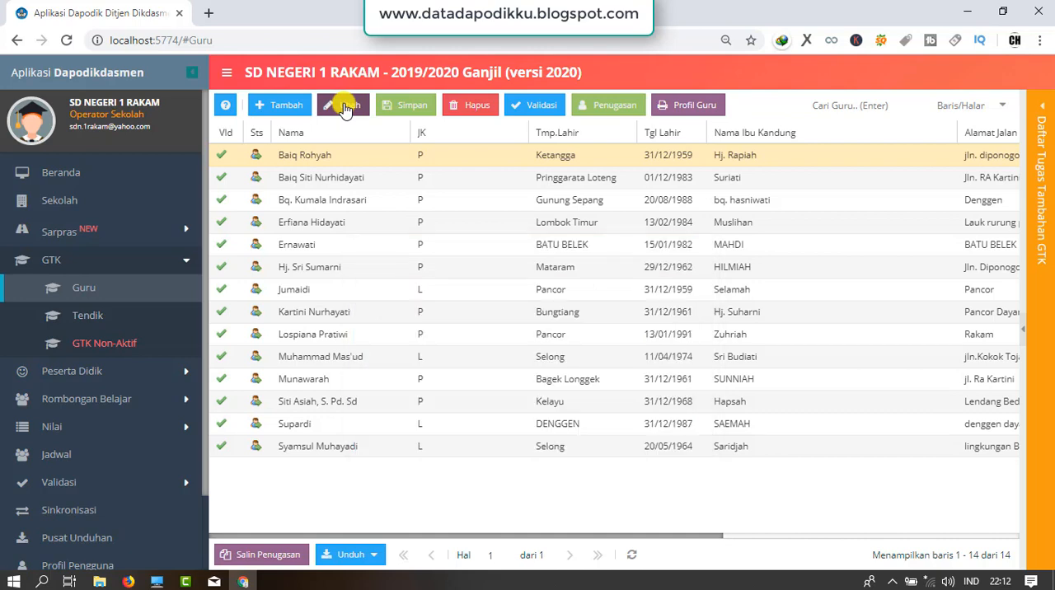
Open the first teacher's record for editing and display the Rwy.Gaji Berkala details in an enlarged lower pane.
click(345, 107)
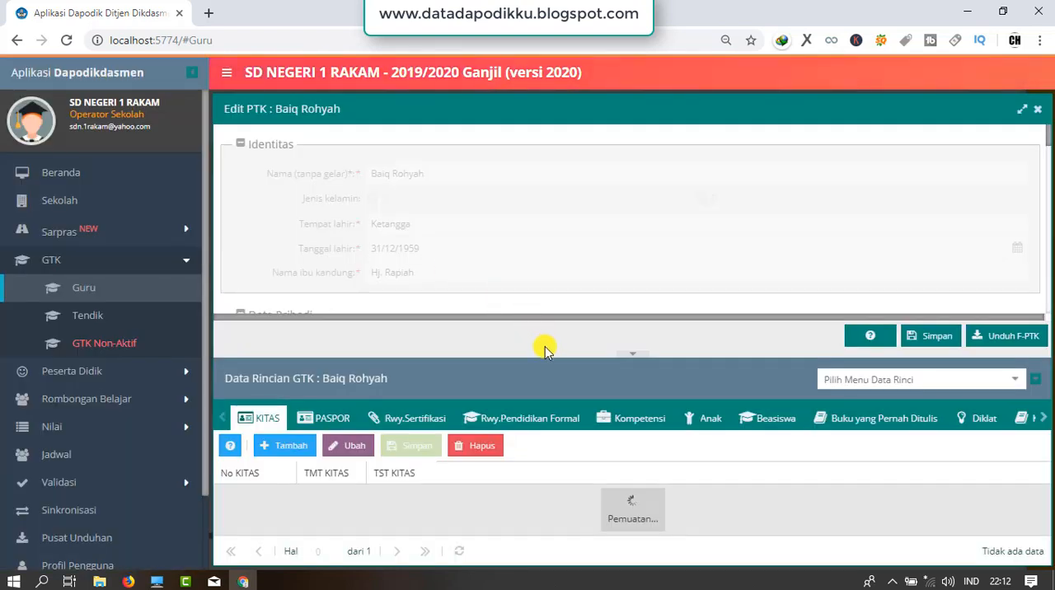
click(1014, 383)
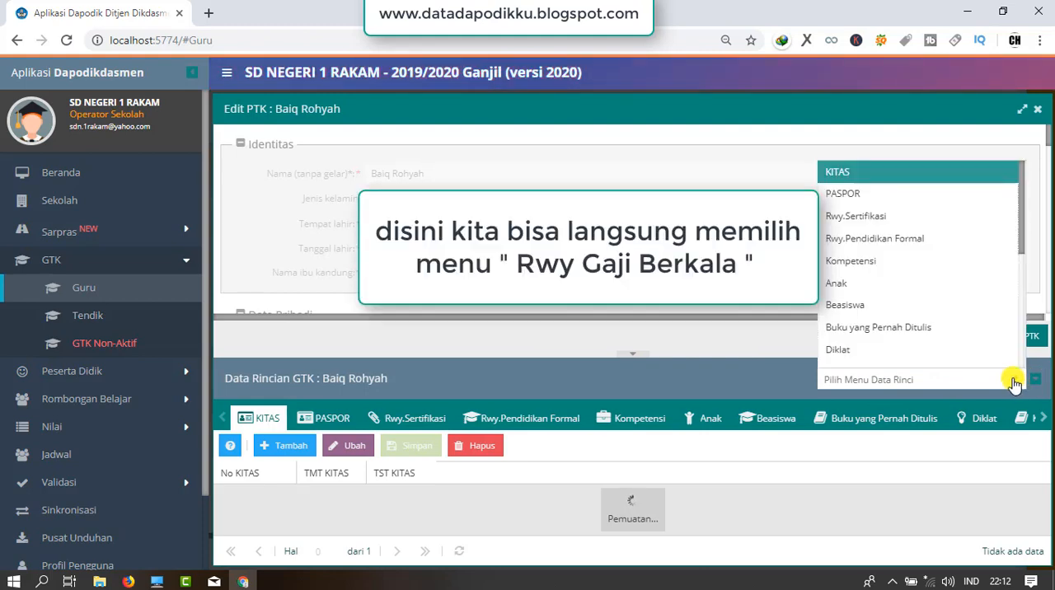
drag(1021, 231, 1020, 381)
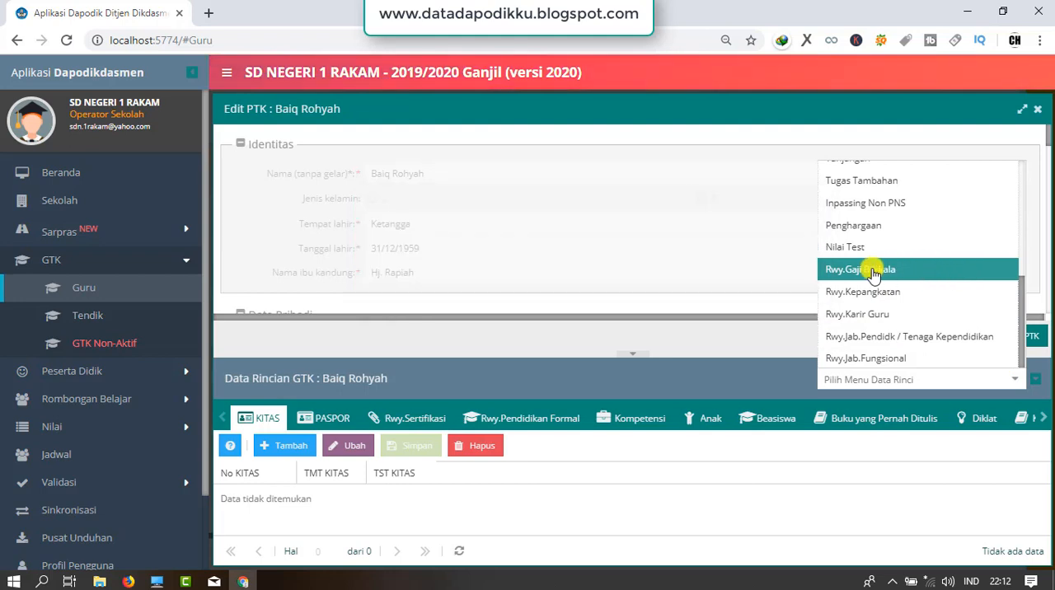
click(921, 274)
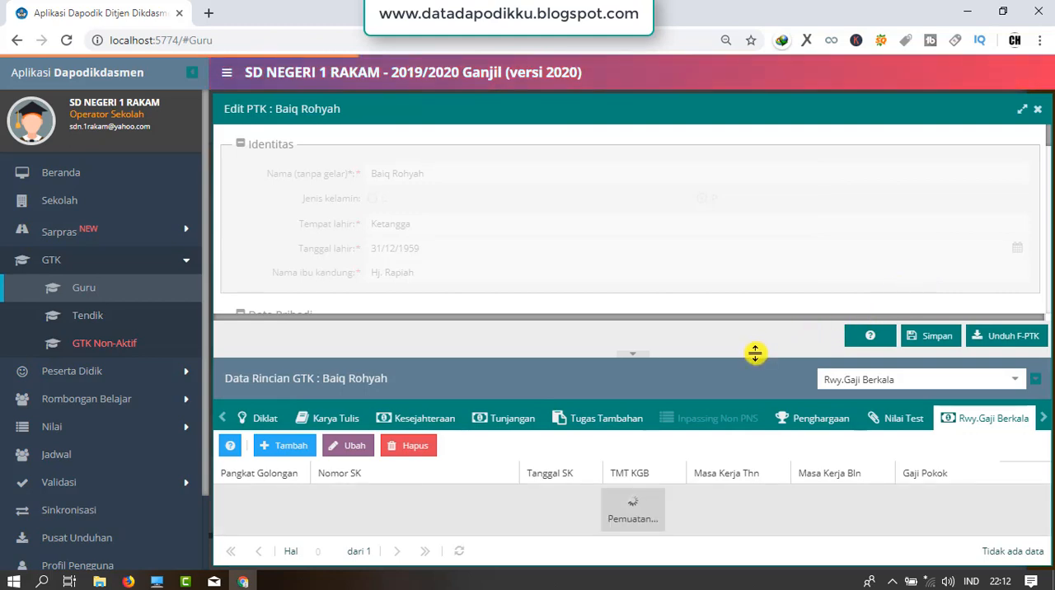
drag(753, 345, 737, 246)
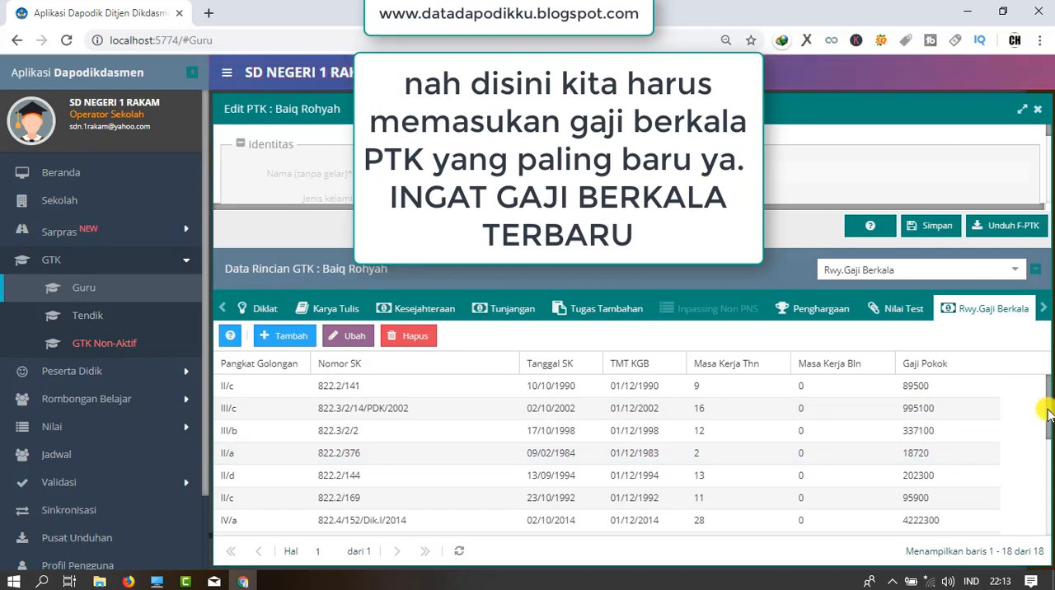
Check the teacher's periodic salary history for the latest increase, selecting the IV/a entry dated 26/09/2018, and close the browser.
drag(1047, 414, 1047, 458)
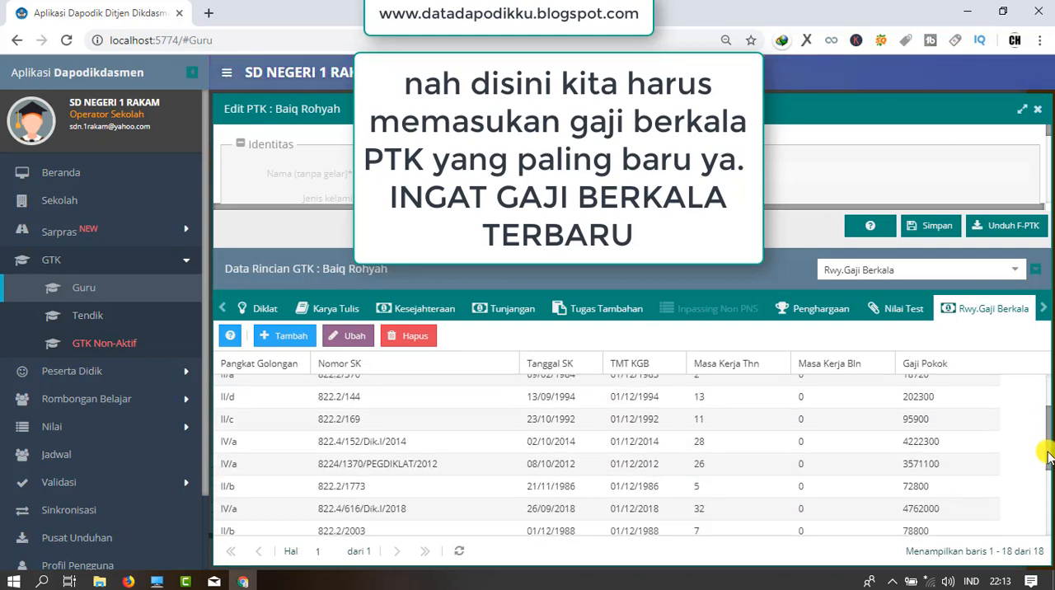
scroll(1047, 458, down, 1)
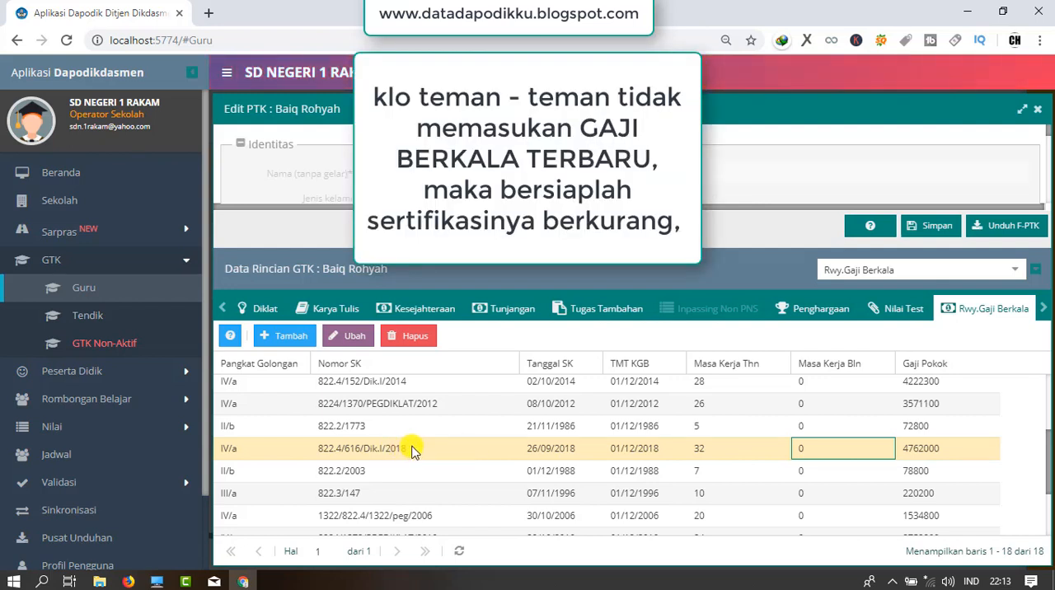
click(798, 450)
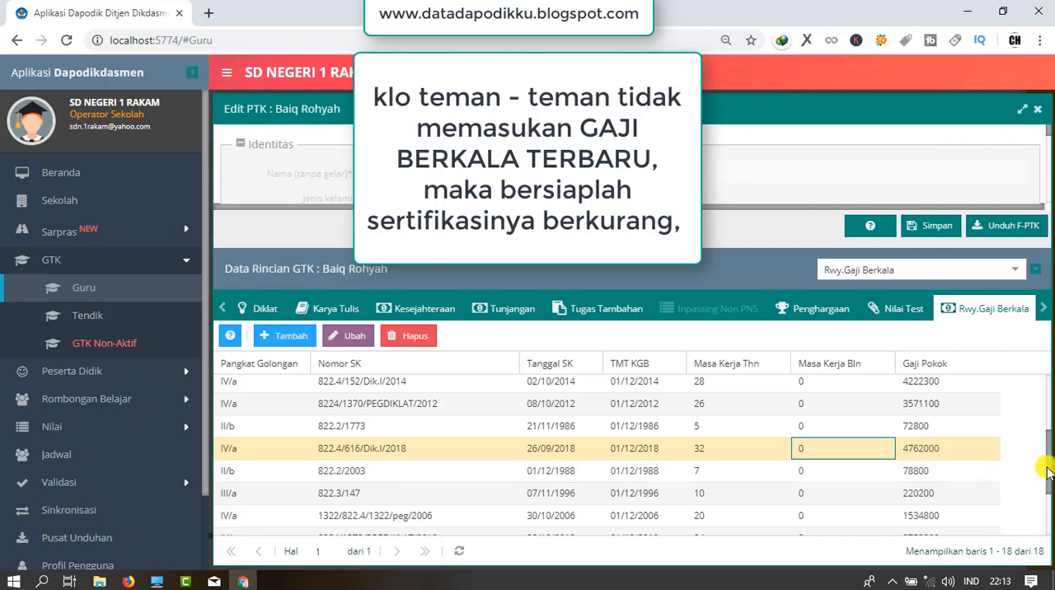
drag(1047, 471, 1037, 438)
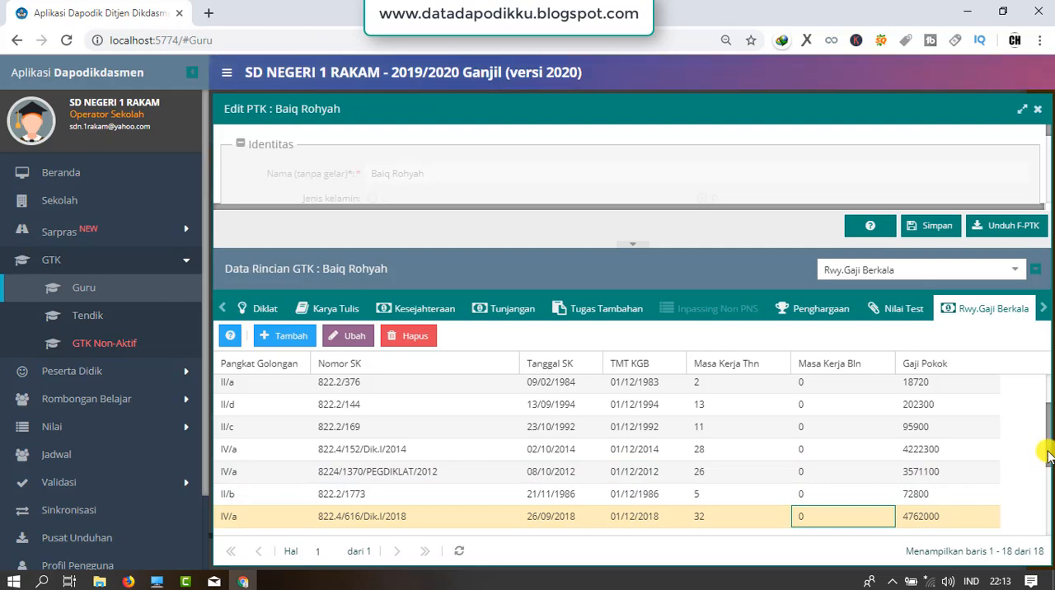
drag(1048, 456, 1043, 499)
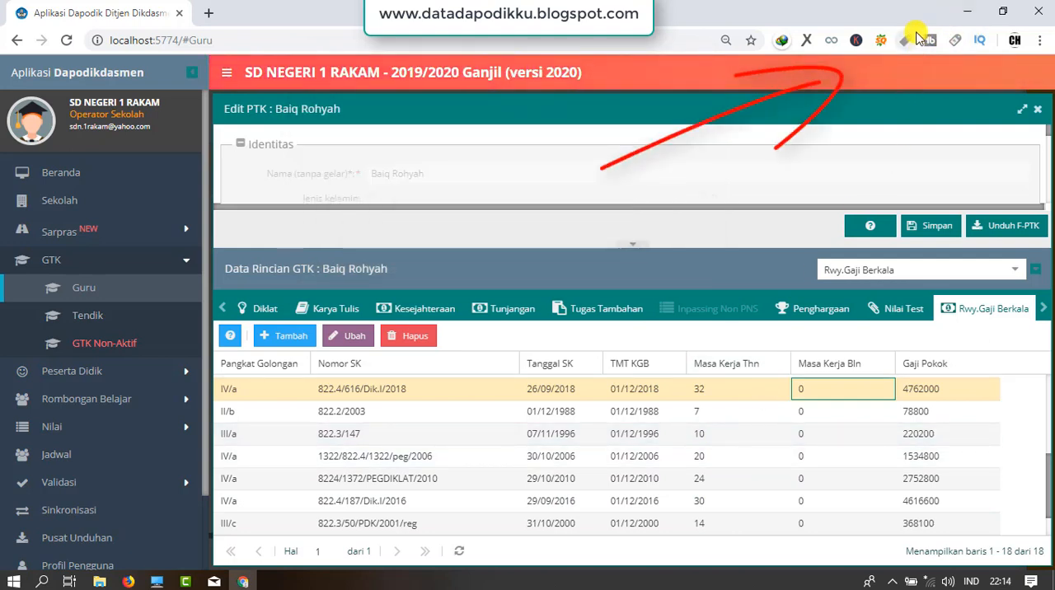
click(1041, 16)
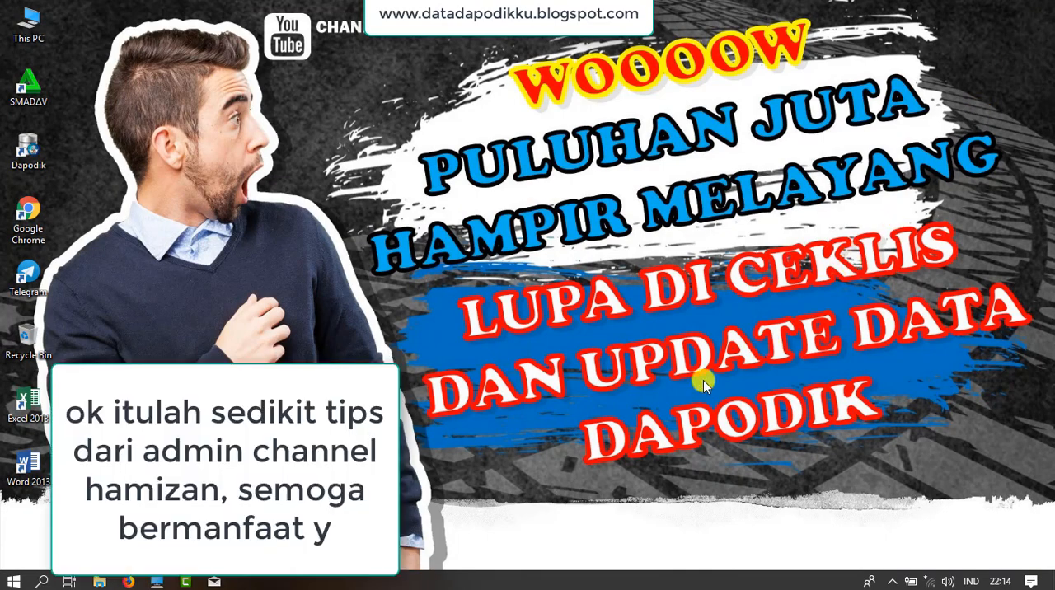